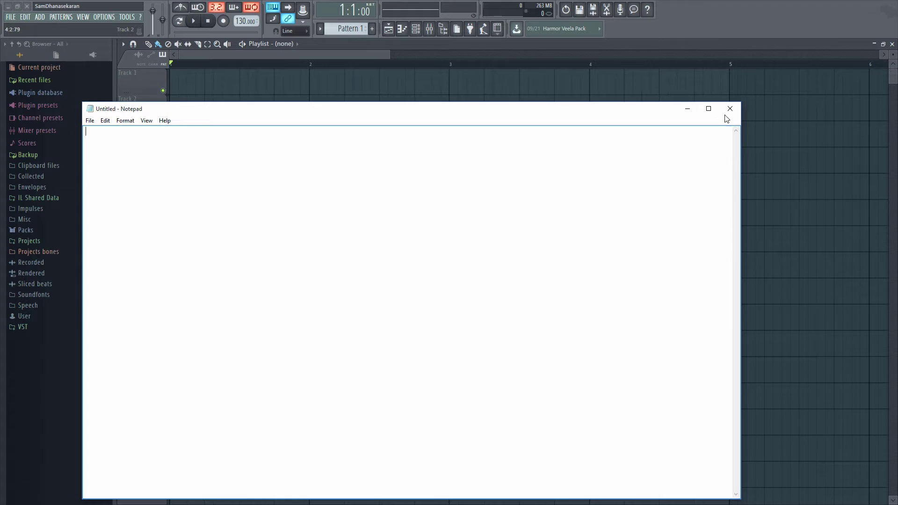
Minimize Notepad, then restore and maximize FL Studio so it fills the screen
left_click(687, 108)
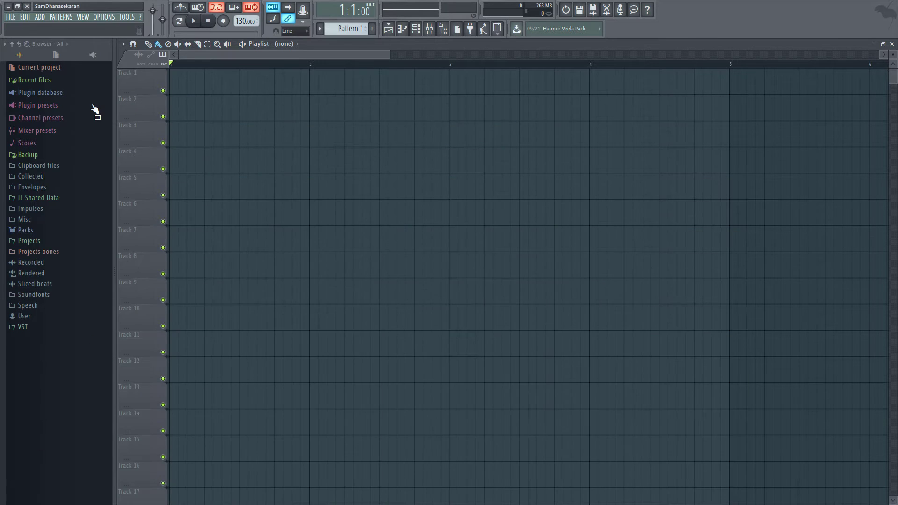
left_click(17, 6)
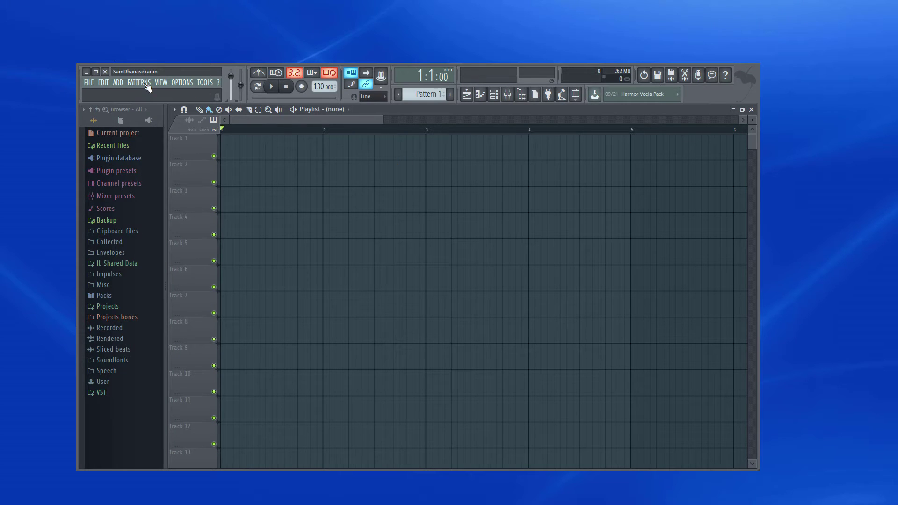
double_click(100, 78)
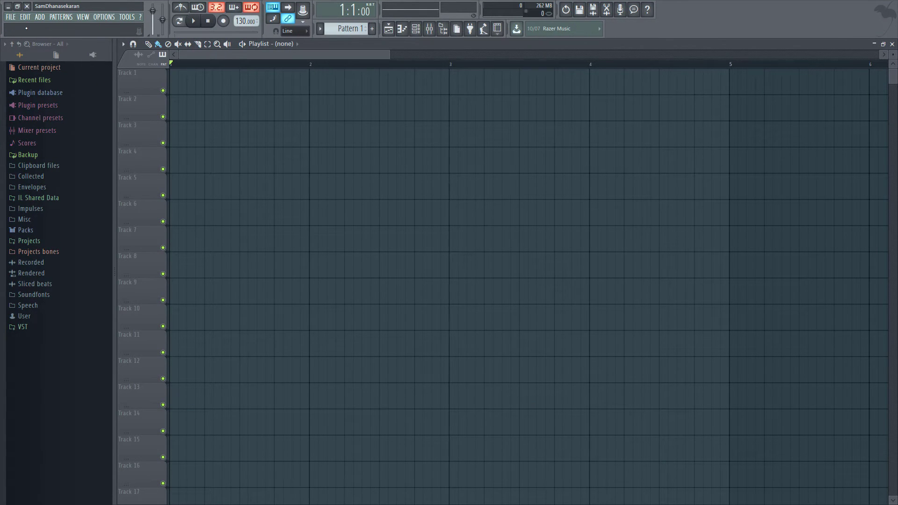
Look through the File menu's Export and Import submenus
left_click(12, 17)
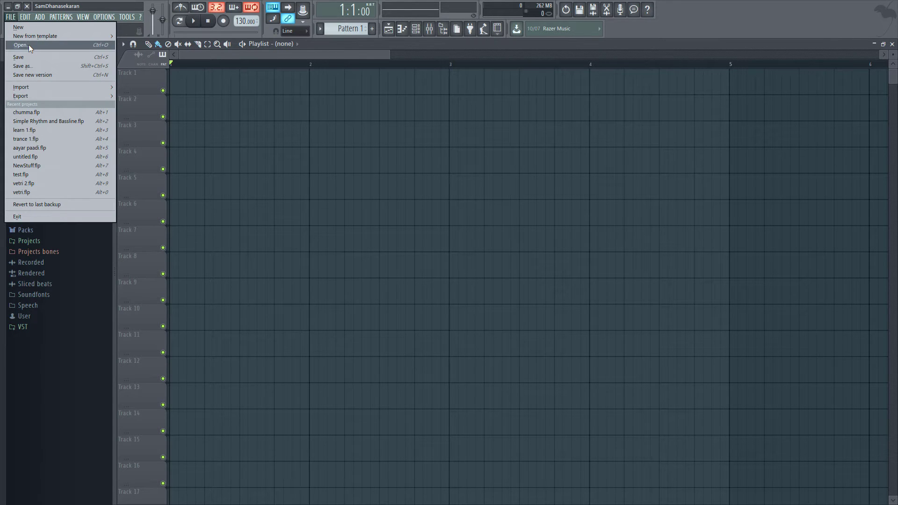
mouse_move(53, 97)
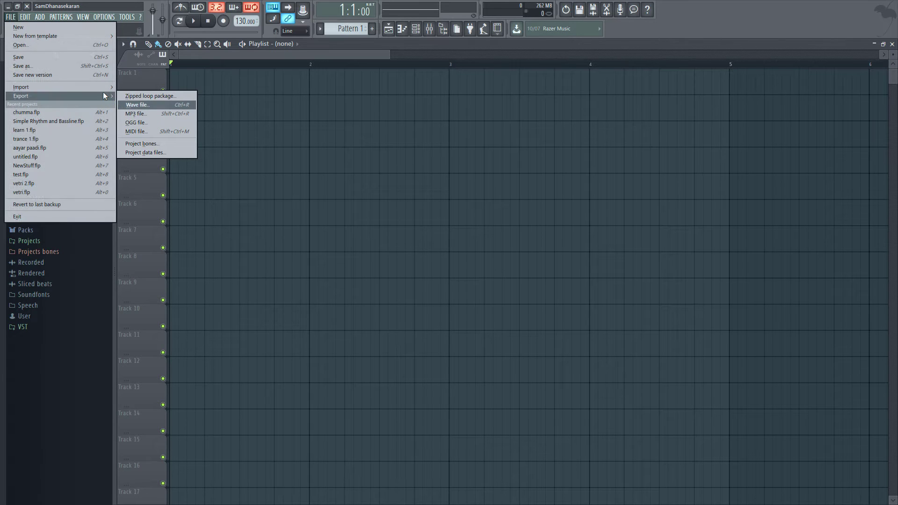
mouse_move(103, 88)
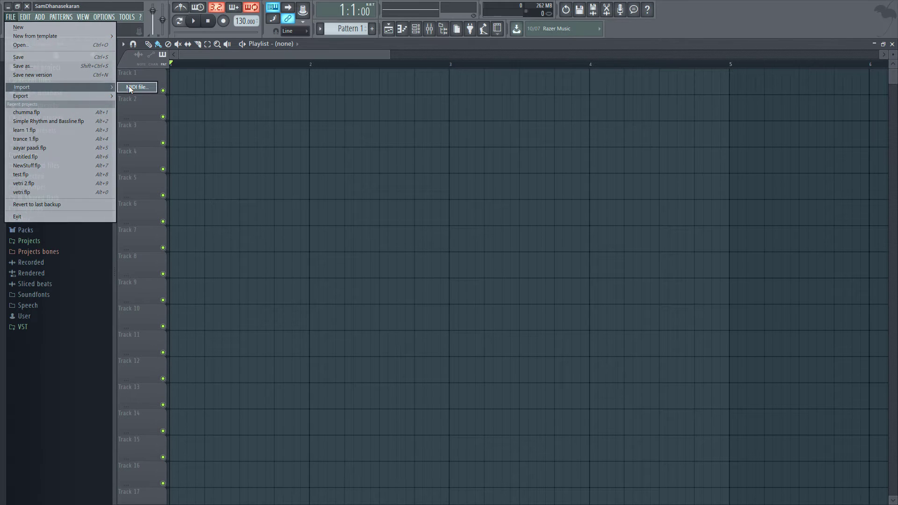
mouse_move(25, 18)
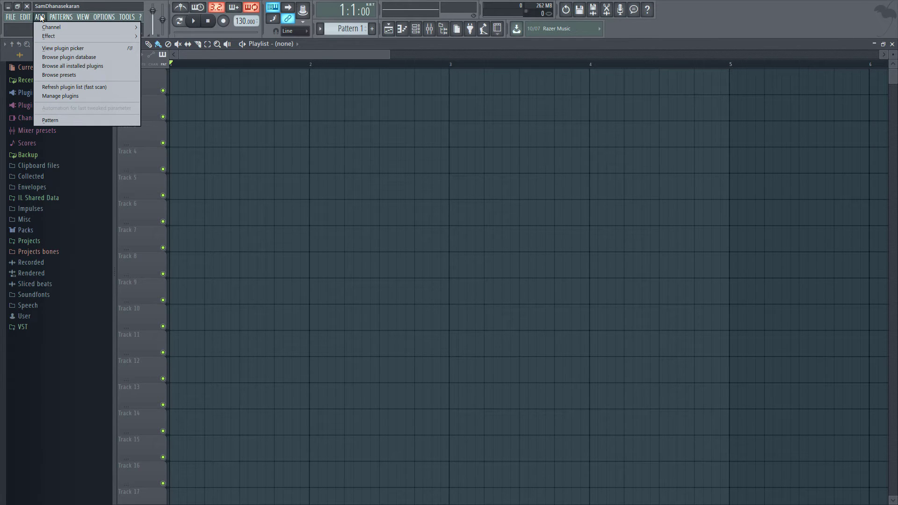
Add a new pattern named Bass and check the selector lists both Drums and Bass
mouse_move(105, 30)
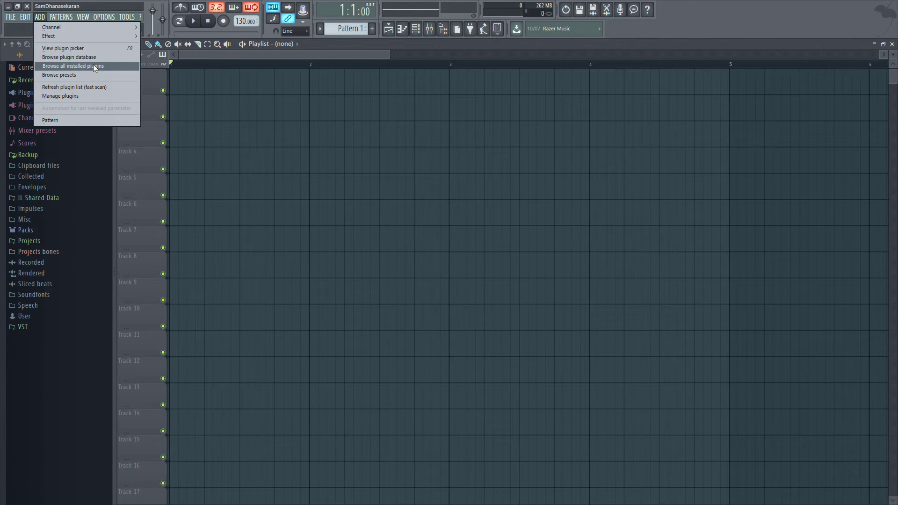
left_click(64, 119)
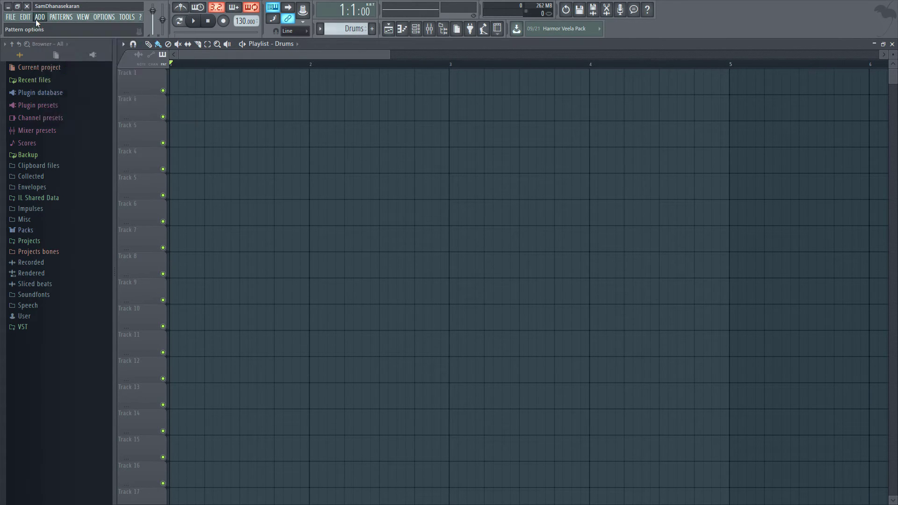
left_click(38, 18)
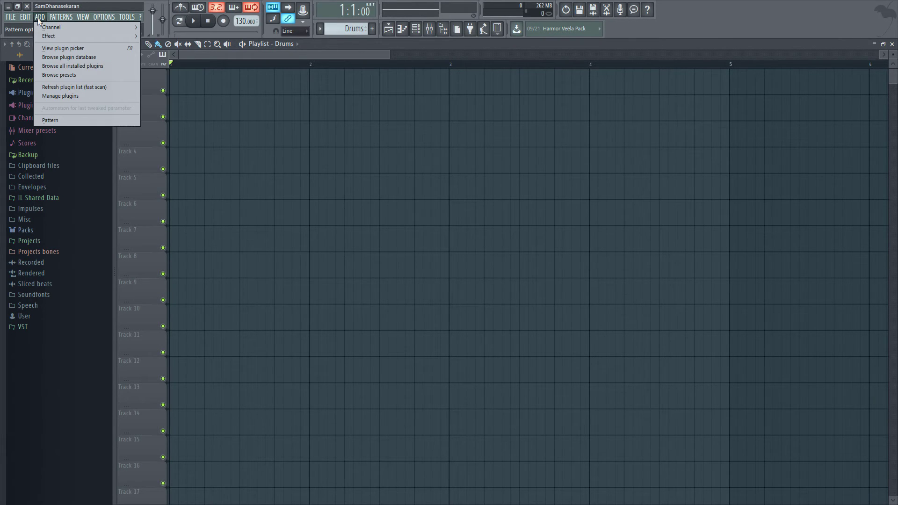
left_click(60, 121)
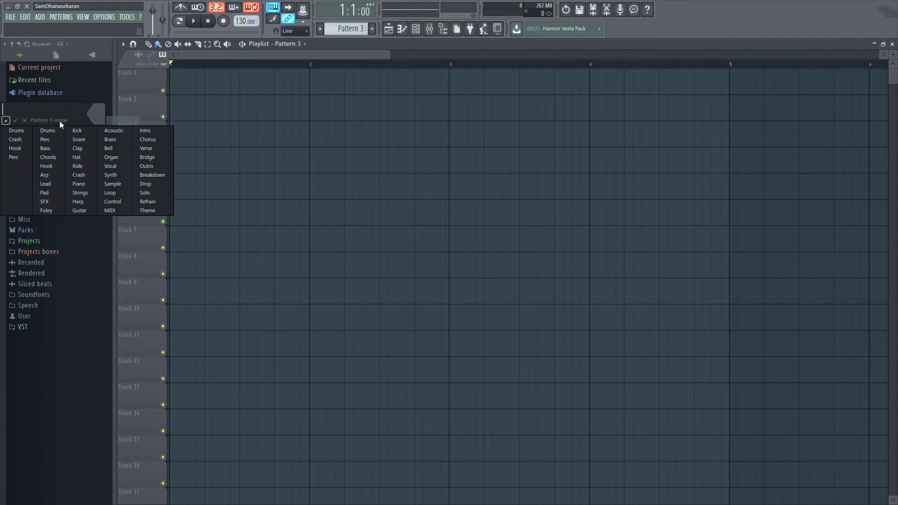
left_click(50, 149)
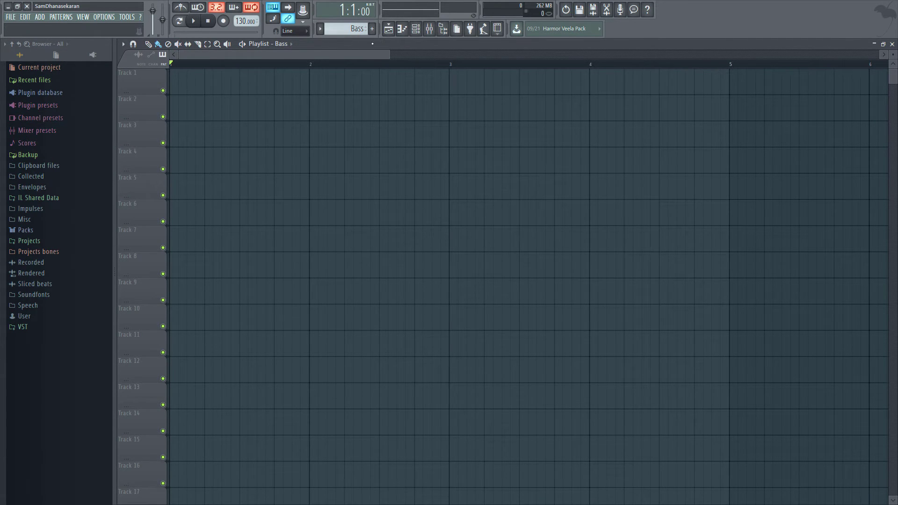
left_click(320, 30)
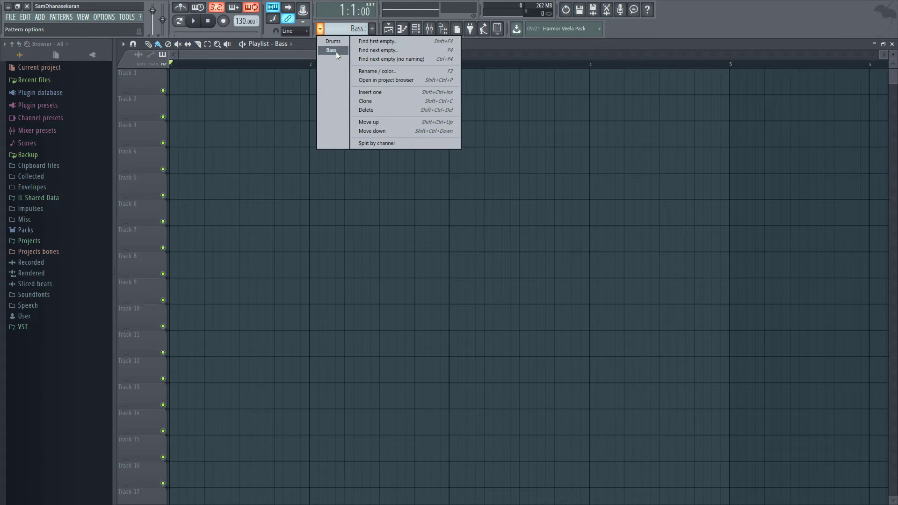
left_click(42, 17)
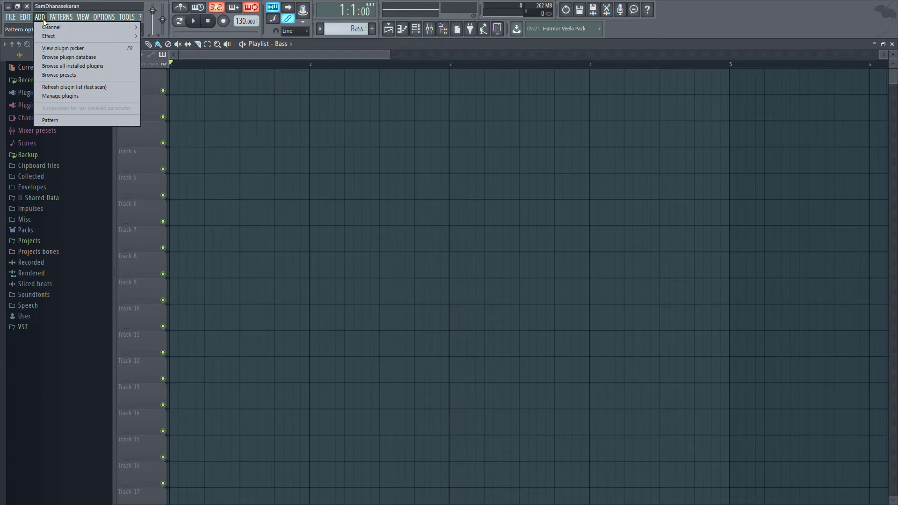
Create a new empty pattern with Find next empty and name it 'test'
mouse_move(55, 20)
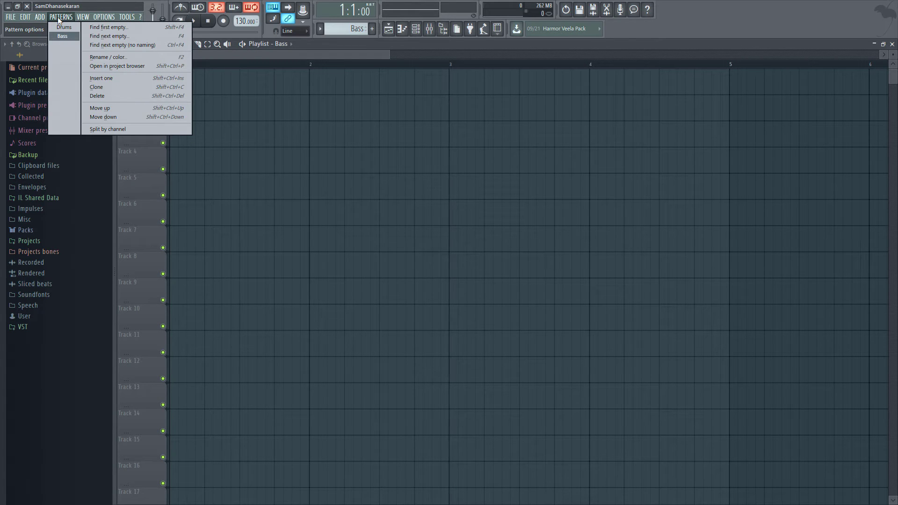
left_click(108, 36)
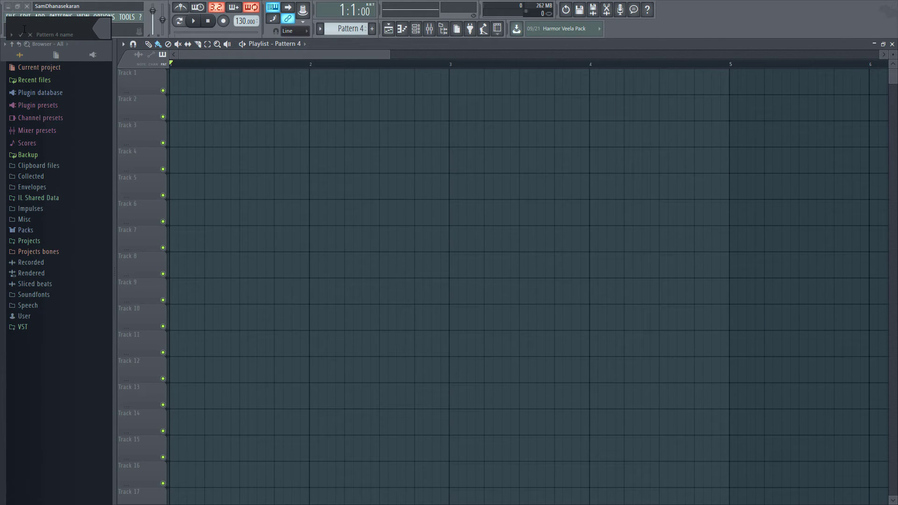
type("test")
key("Return")
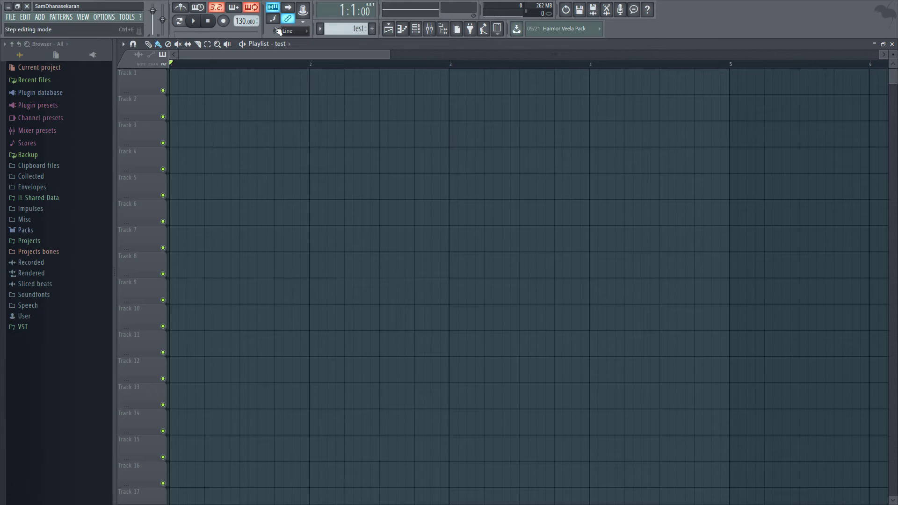
Review the pattern selector list, then the Patterns and View menu commands
left_click(320, 29)
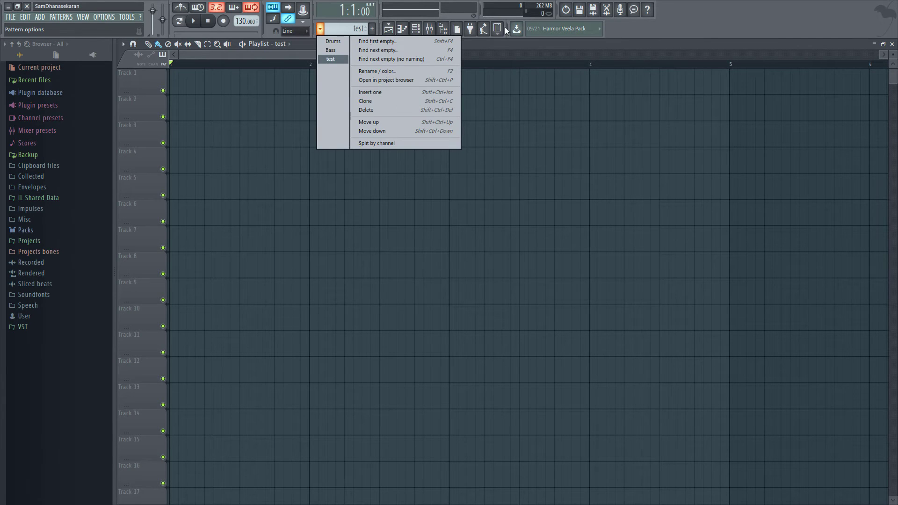
left_click(69, 17)
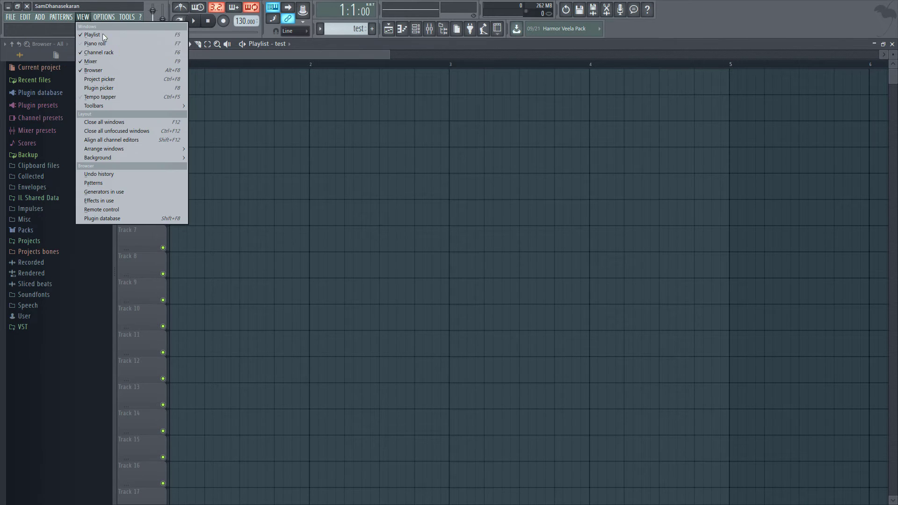
left_click(68, 19)
left_click(67, 20)
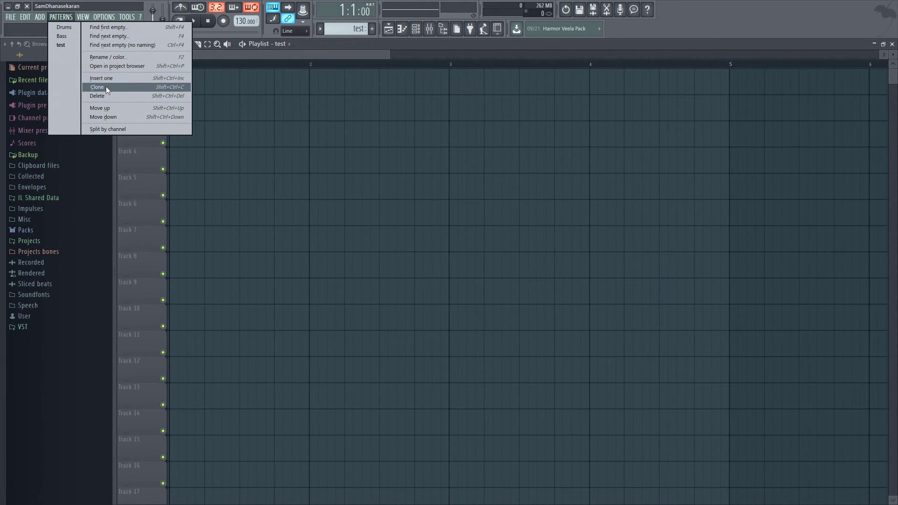
Open the Channel rack and delete the test pattern via Patterns > Delete, confirming with Ok
left_click(403, 29)
left_click(414, 31)
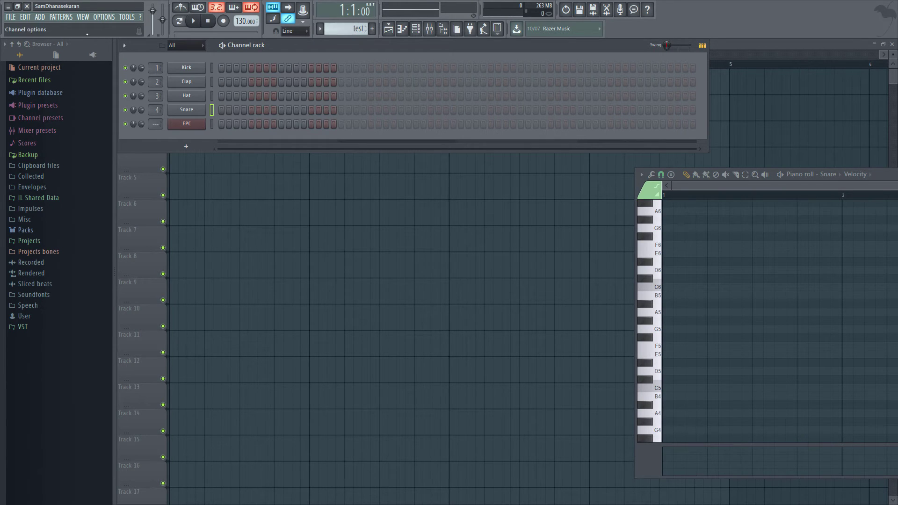
left_click(62, 18)
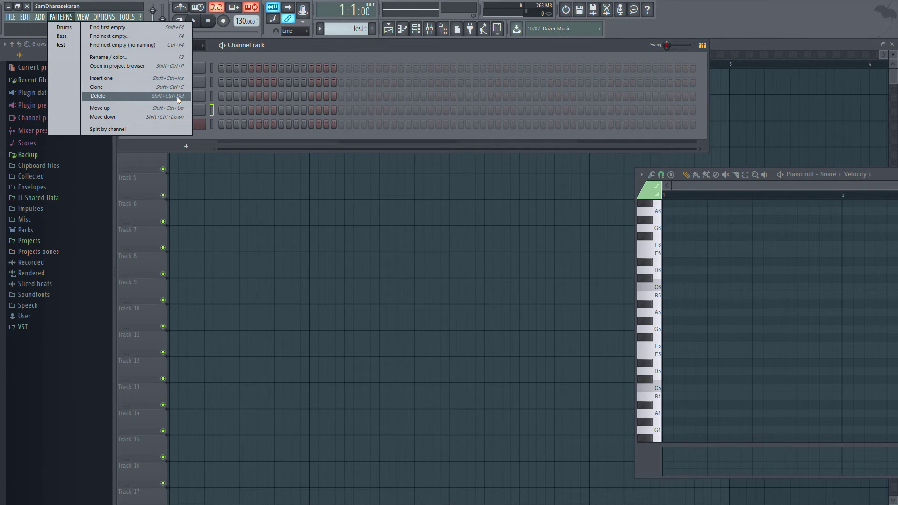
left_click(108, 95)
left_click(499, 282)
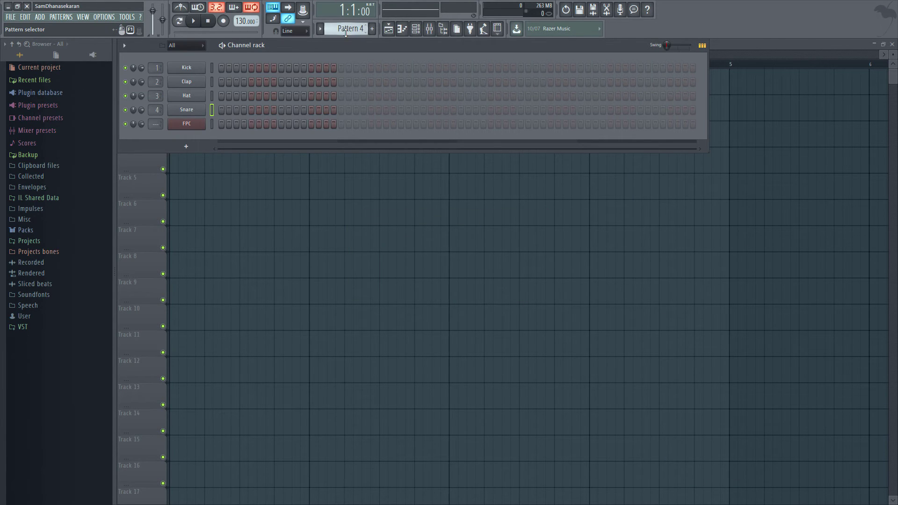
Delete two more patterns with Ctrl+Shift+Delete, confirming the first with Ok
key("ctrl+shift+Delete")
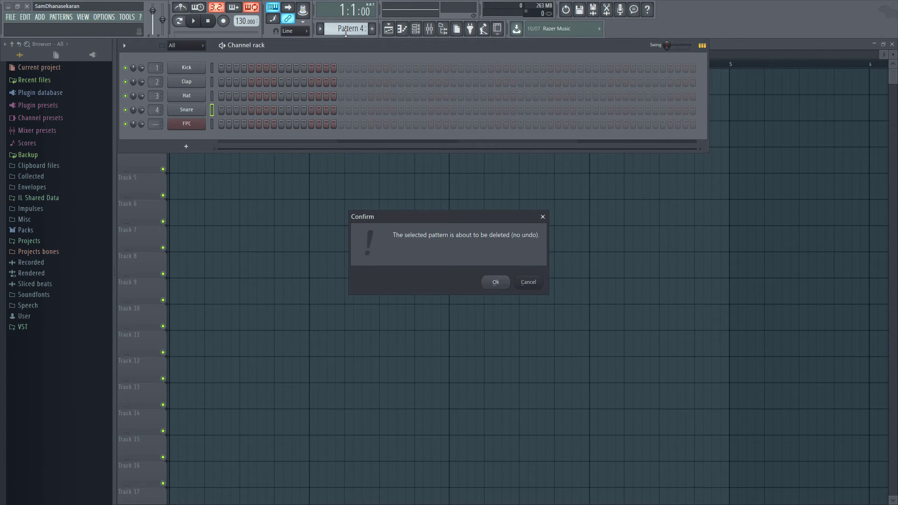
left_click(504, 285)
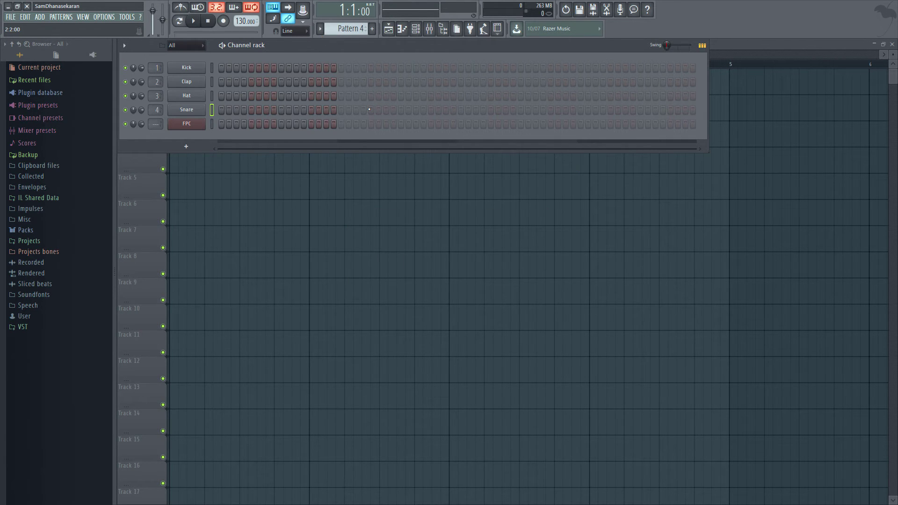
key("ctrl+shift+Delete")
Confirm the pending pattern deletion and apply Split by channel from the Patterns menu
key("Return")
left_click(55, 18)
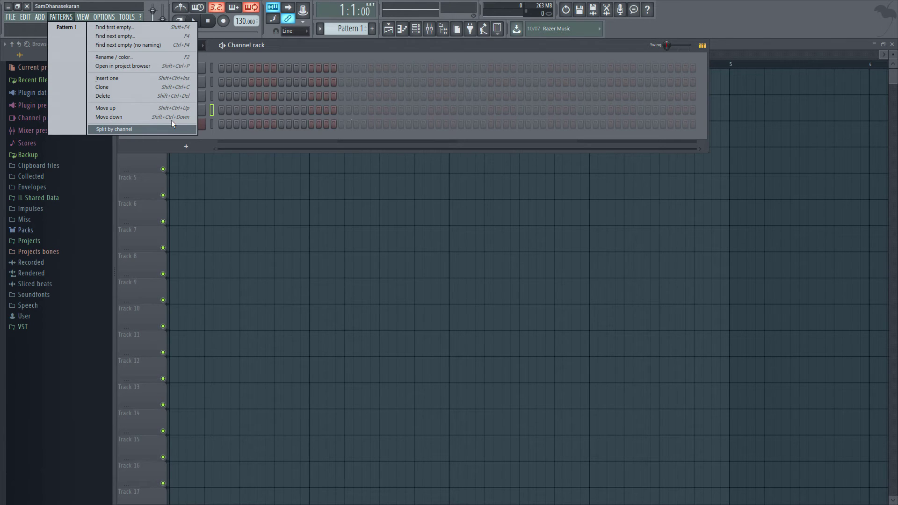
left_click(377, 49)
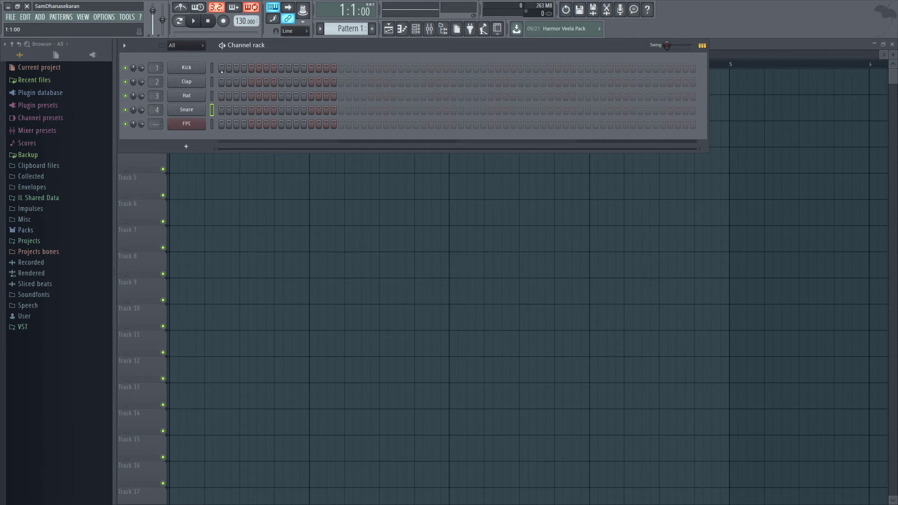
Program Kick on steps 1, 5, 9, 13, fill every 2nd Hat step, Snare on 1, 5, 9
left_click(221, 68)
left_click(251, 67)
left_click(282, 69)
left_click(311, 68)
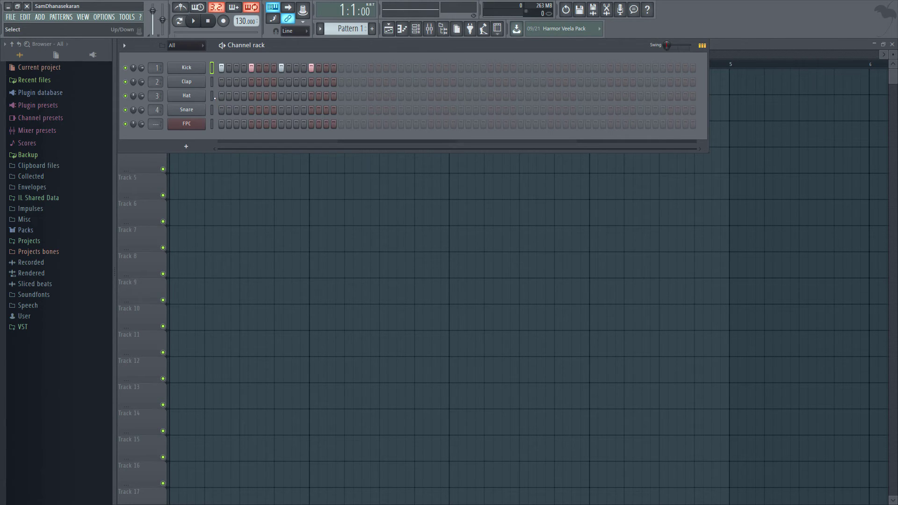
right_click(183, 96)
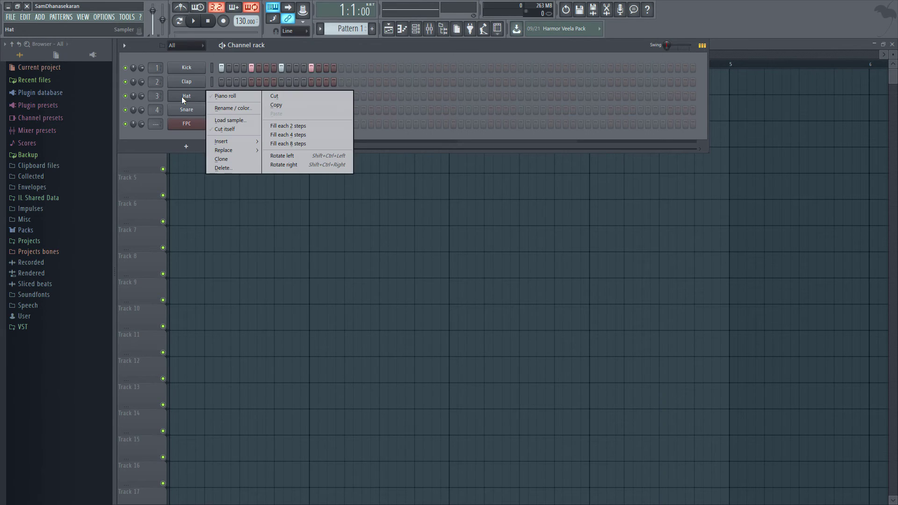
left_click(288, 126)
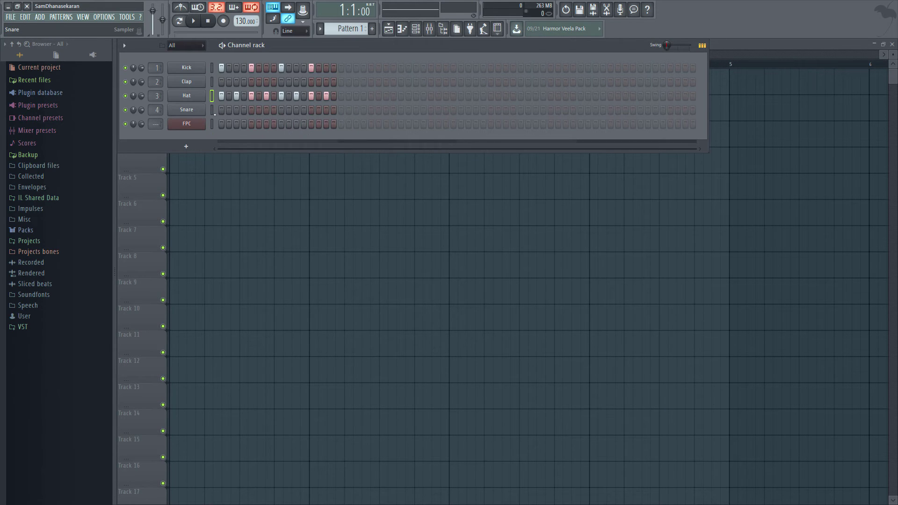
left_click(221, 110)
left_click(252, 110)
left_click(282, 111)
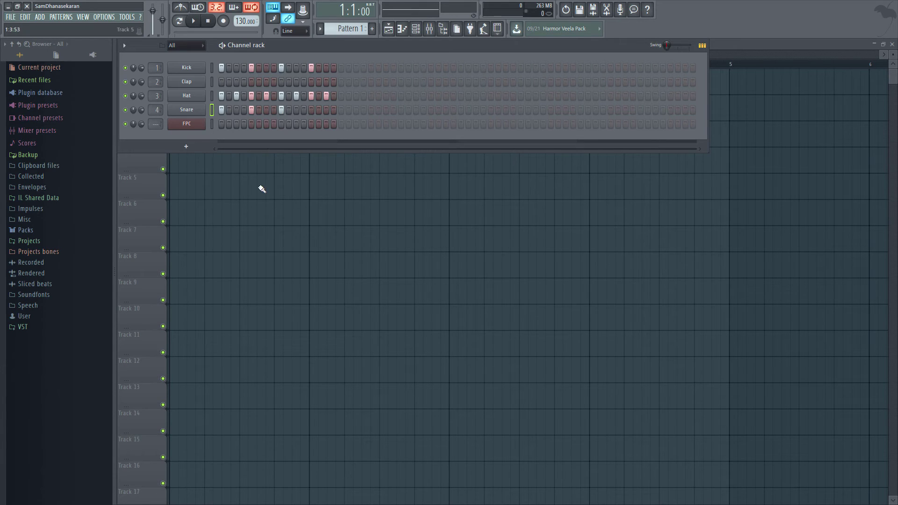
Play the beat twice, then stop and return to 1:1:00
left_click(194, 21)
left_click(193, 22)
left_click(192, 21)
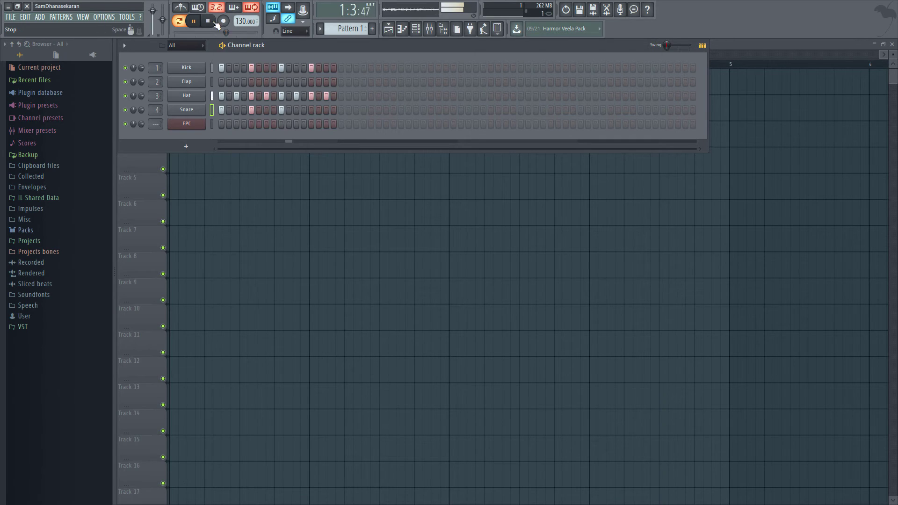
left_click(210, 22)
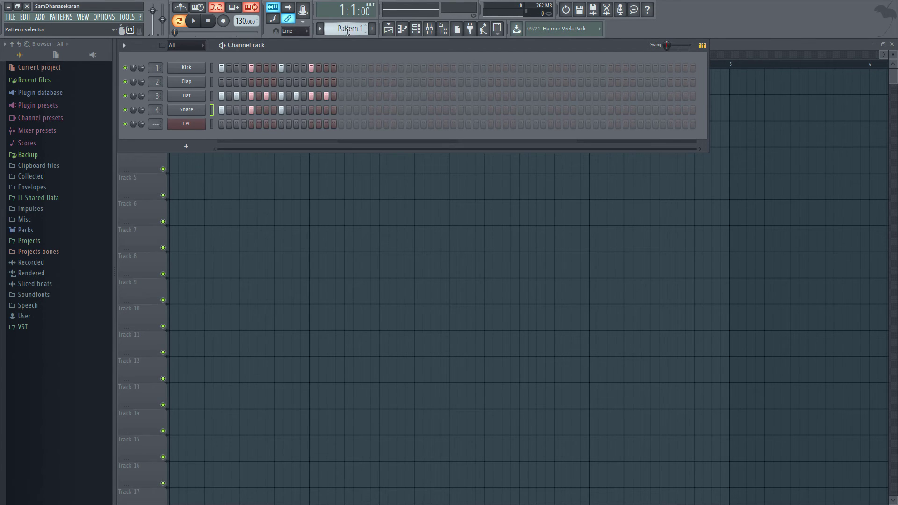
Split Pattern 1 by channel, then switch to the Hat pattern and then the Snare pattern
left_click(66, 18)
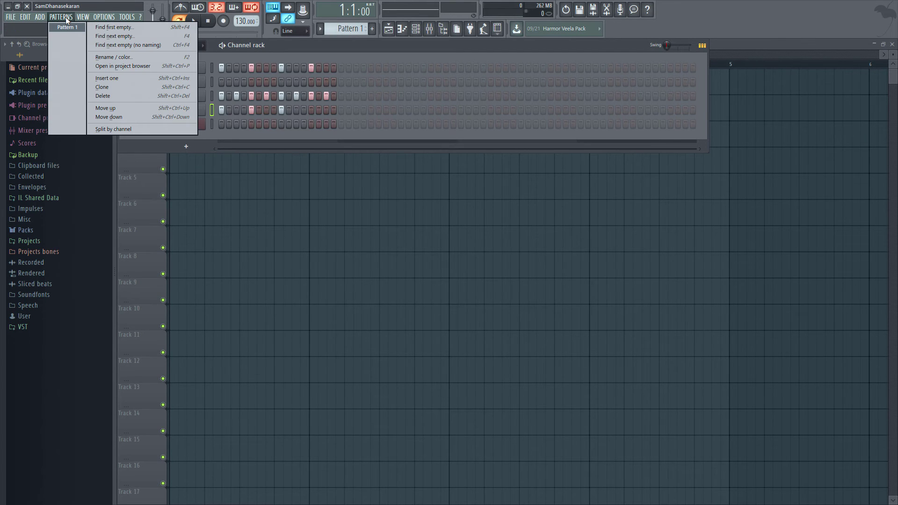
left_click(121, 128)
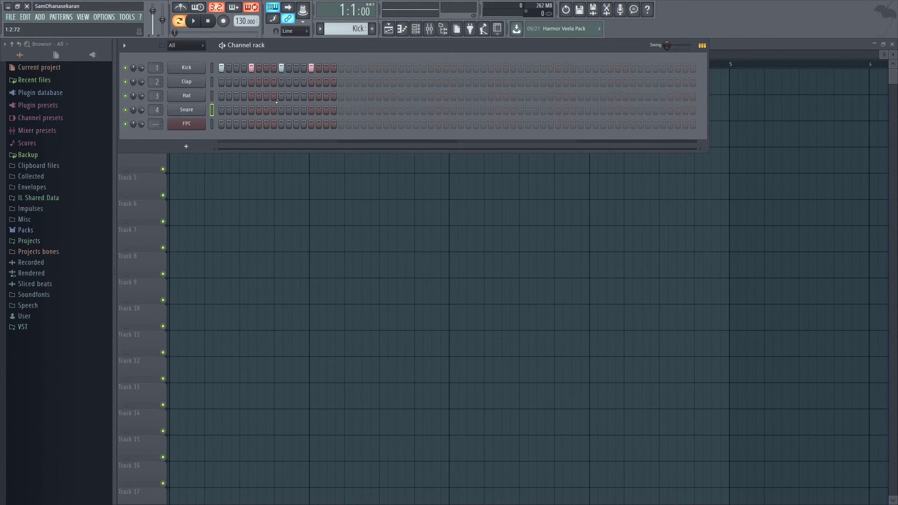
left_click(320, 28)
left_click(330, 50)
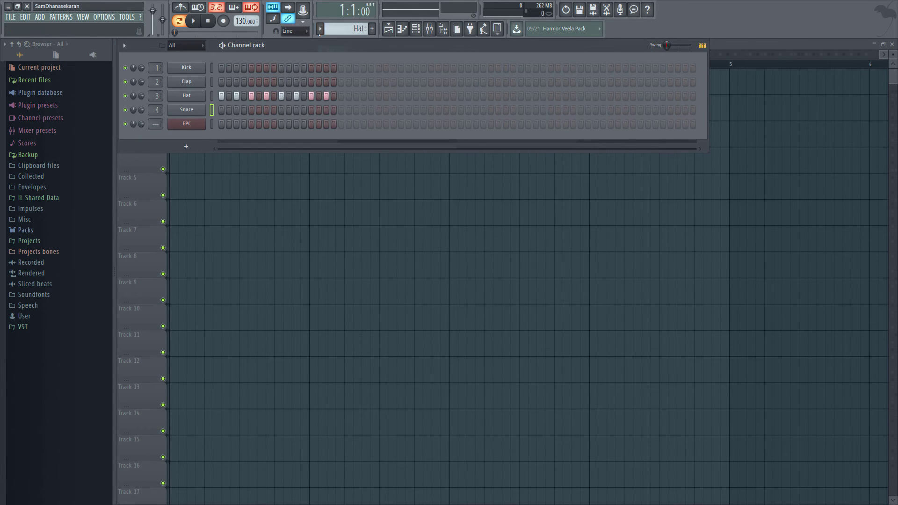
left_click(320, 28)
left_click(326, 57)
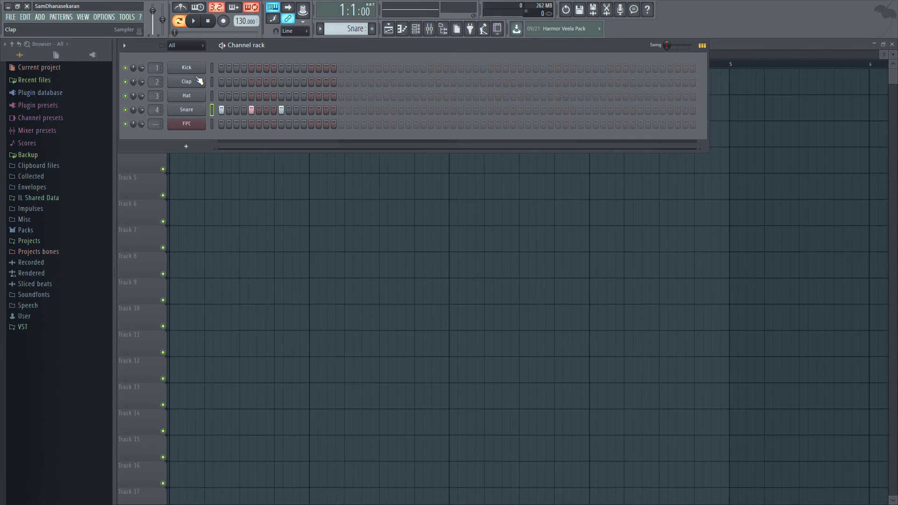
left_click(86, 20)
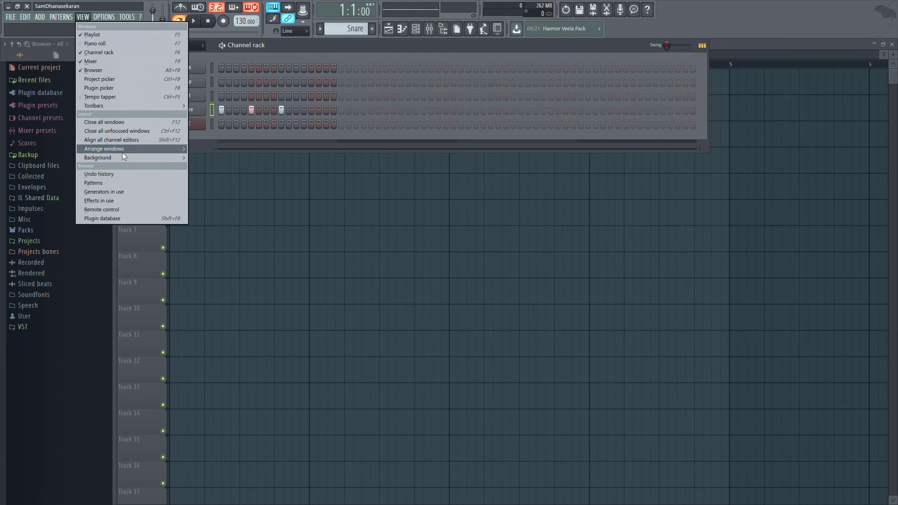
Dismiss View > Background without a wallpaper, restore the Playlist and Mixer, and move the Channel rack lower
mouse_move(124, 160)
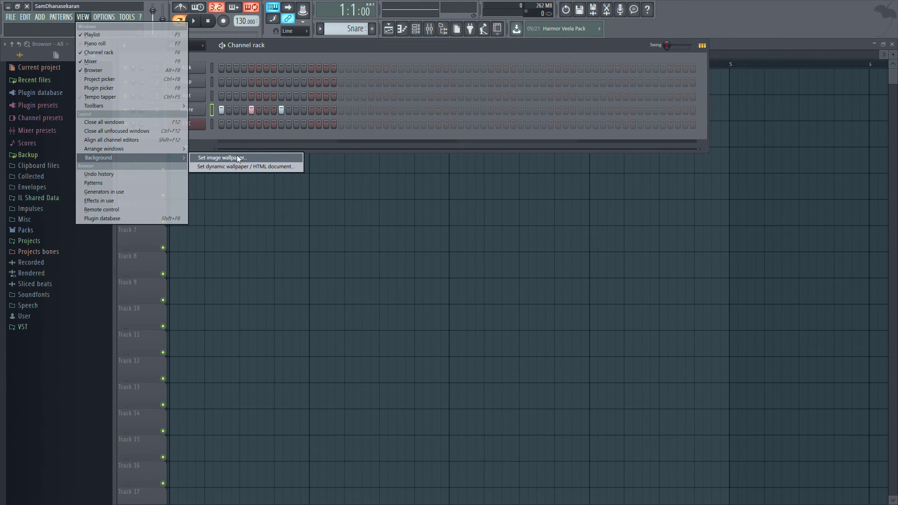
left_click(553, 48)
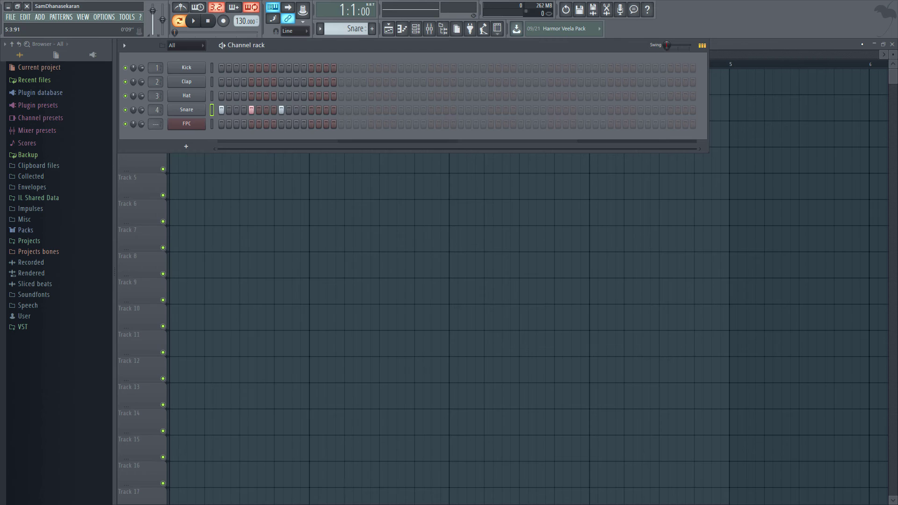
left_click(884, 45)
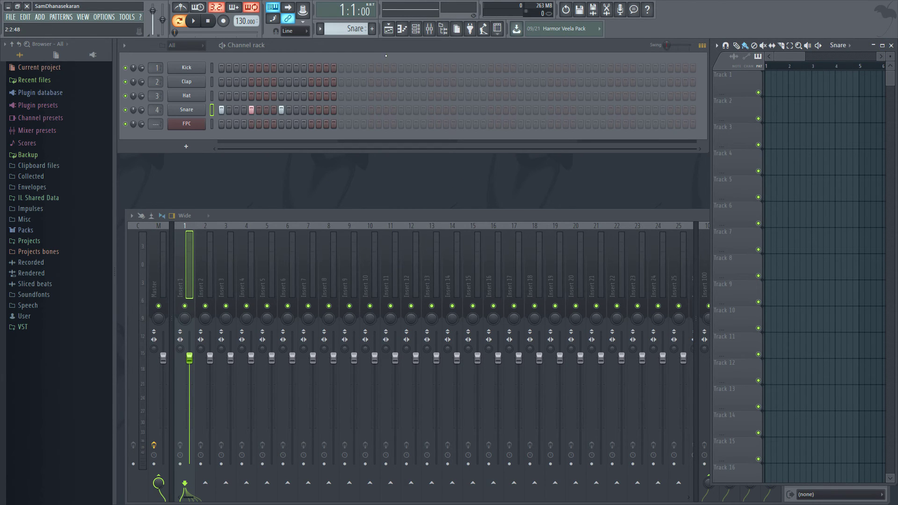
left_click_drag(384, 55, 391, 79)
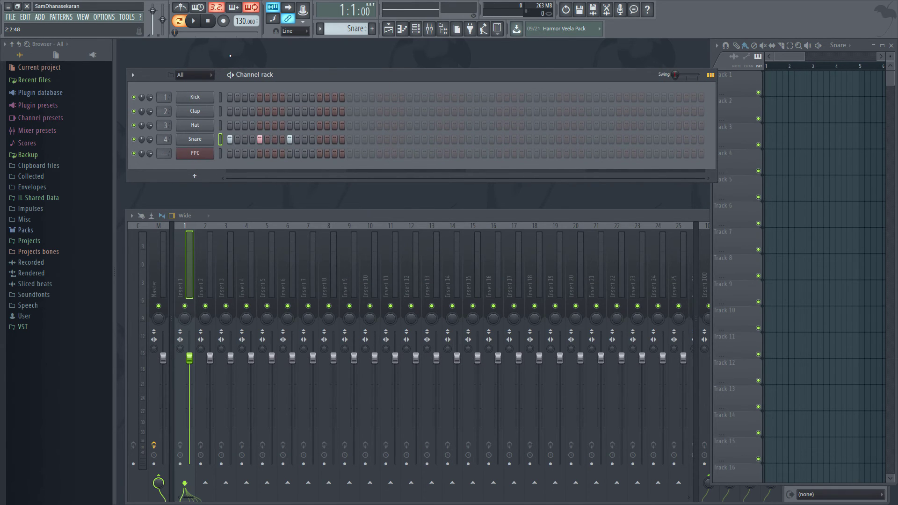
left_click(99, 17)
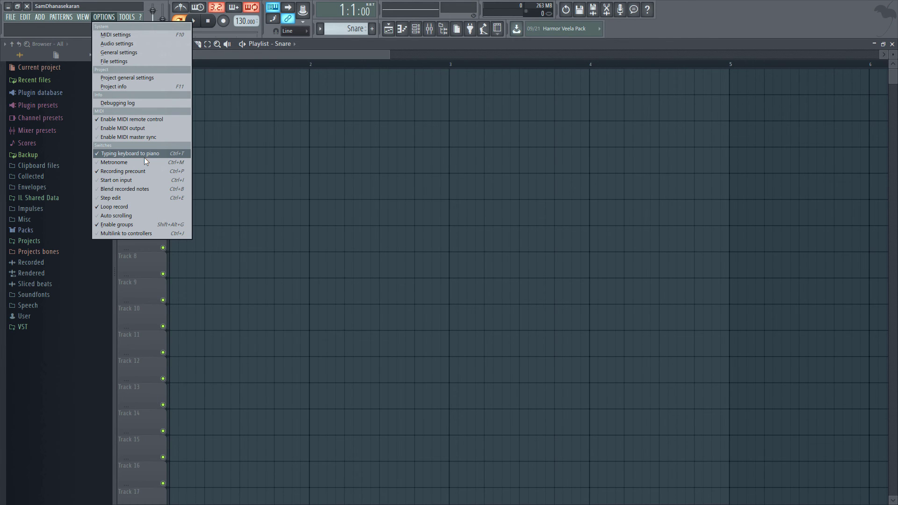
Close the Options menu twice without changing any setting and nudge the Playlist view
left_click(116, 216)
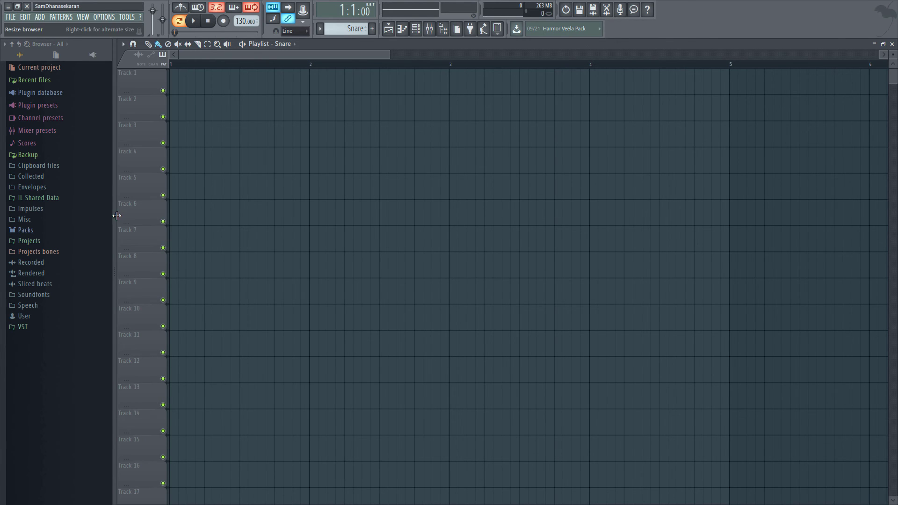
left_click(104, 17)
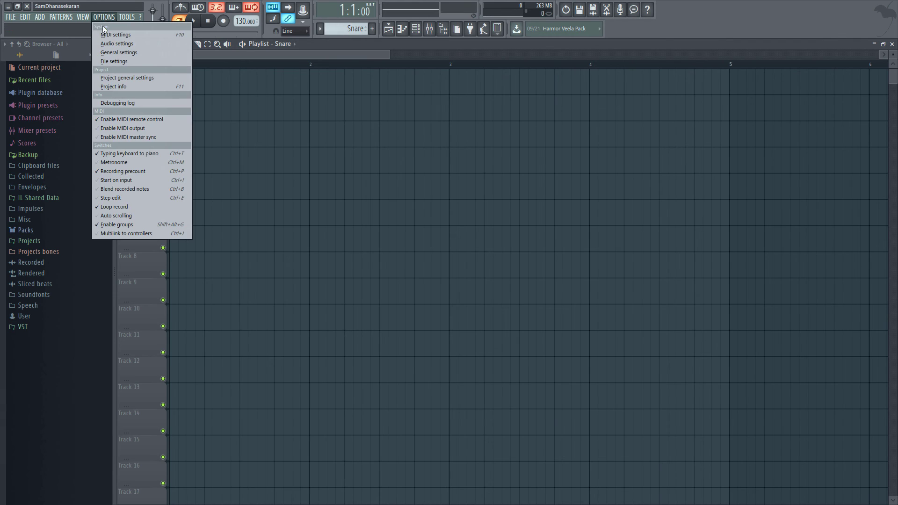
left_click(115, 216)
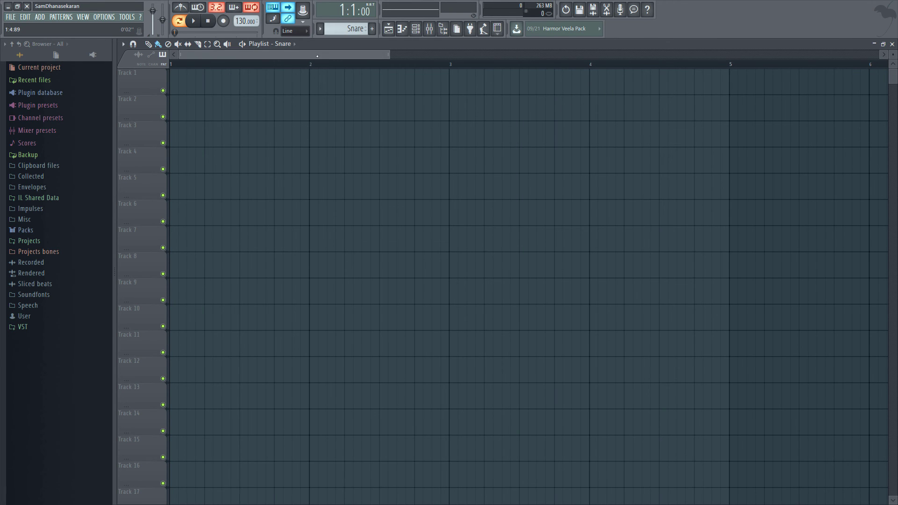
mouse_move(315, 55)
left_mouse_down()
mouse_move(588, 57)
mouse_move(316, 57)
left_mouse_up()
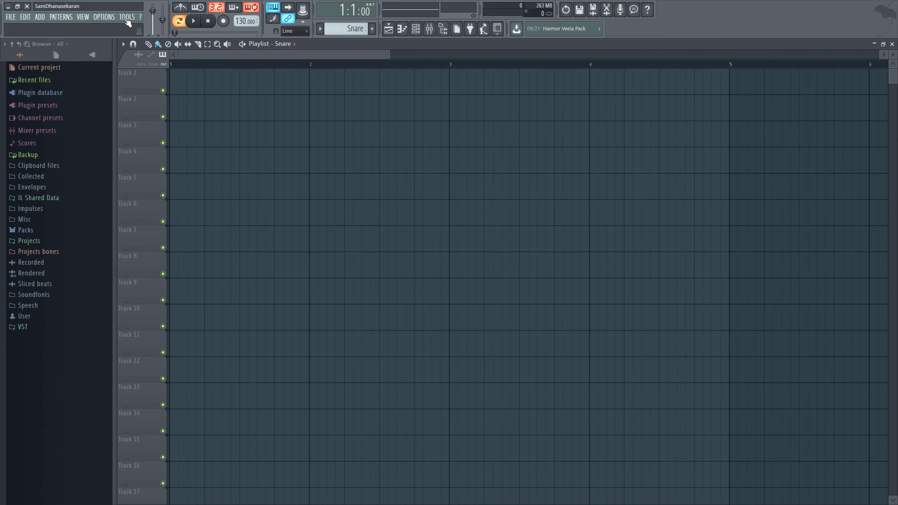
left_click(123, 17)
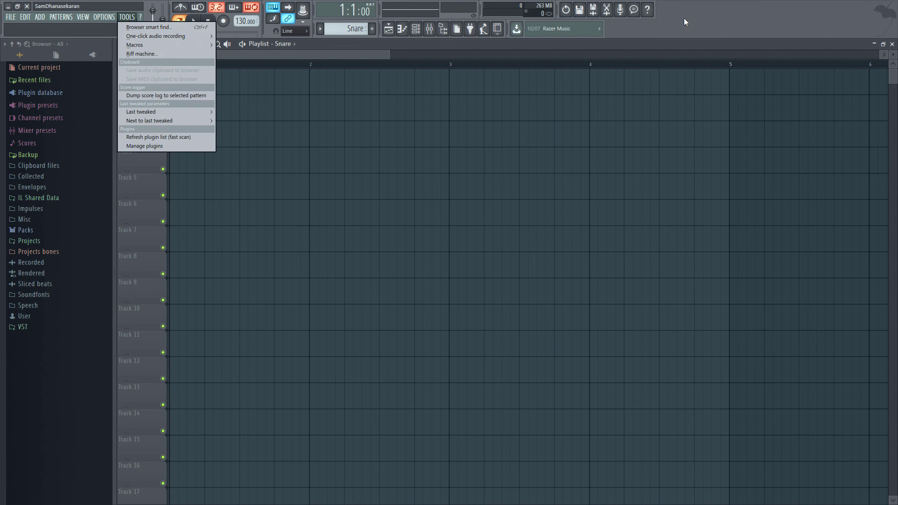
left_click(123, 17)
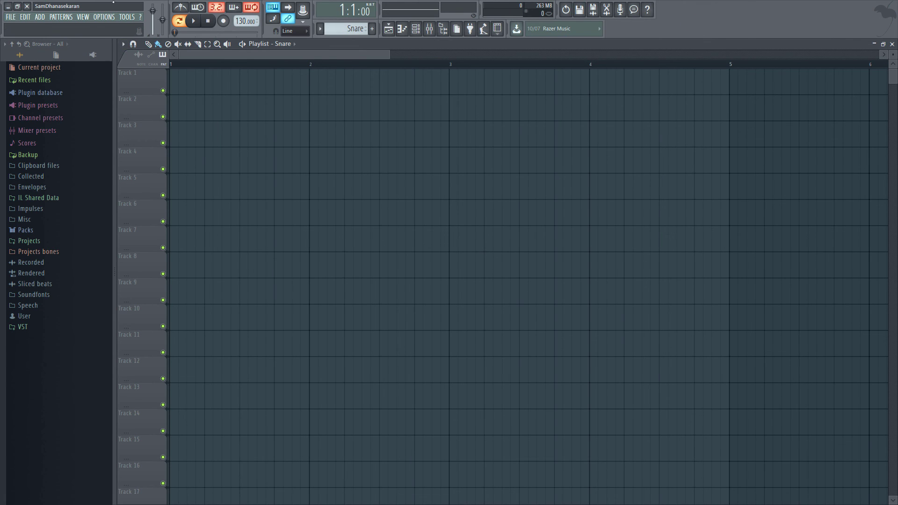
Browse the File > Export formats, then the Edit, Add and Patterns menus
left_click(13, 19)
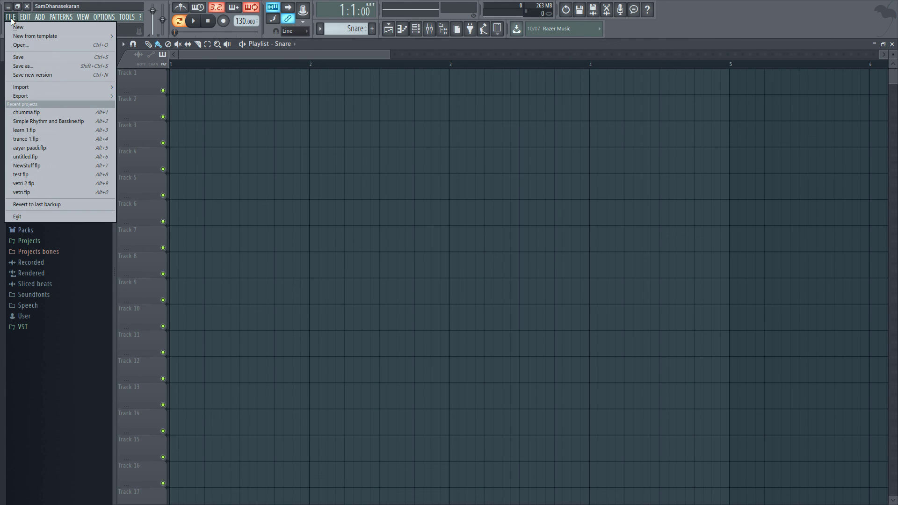
mouse_move(39, 98)
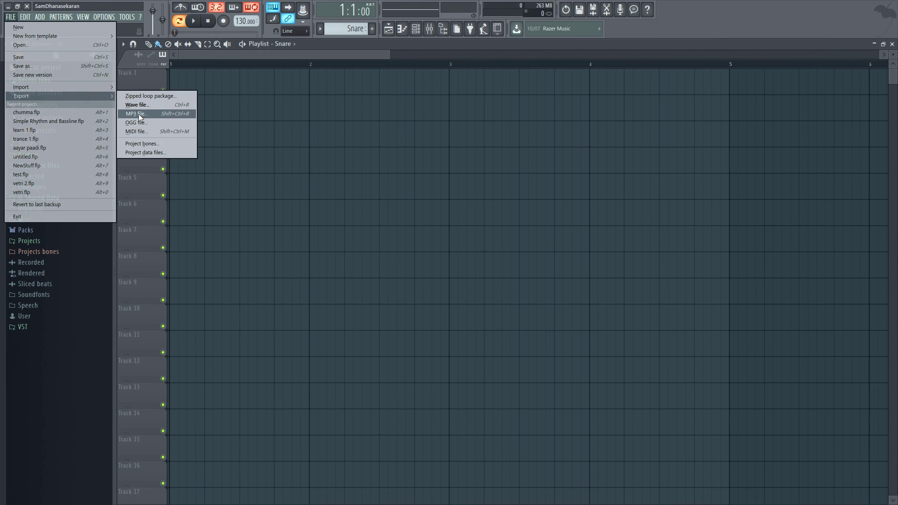
mouse_move(25, 19)
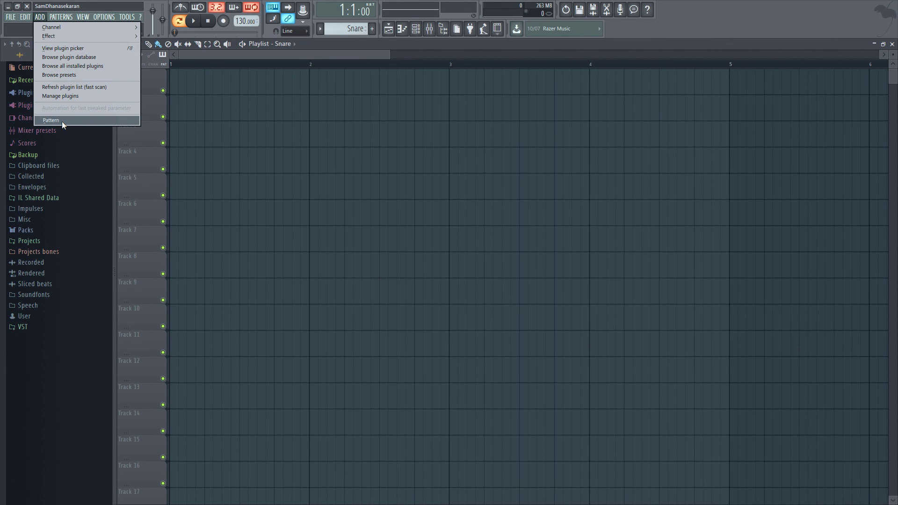
mouse_move(63, 36)
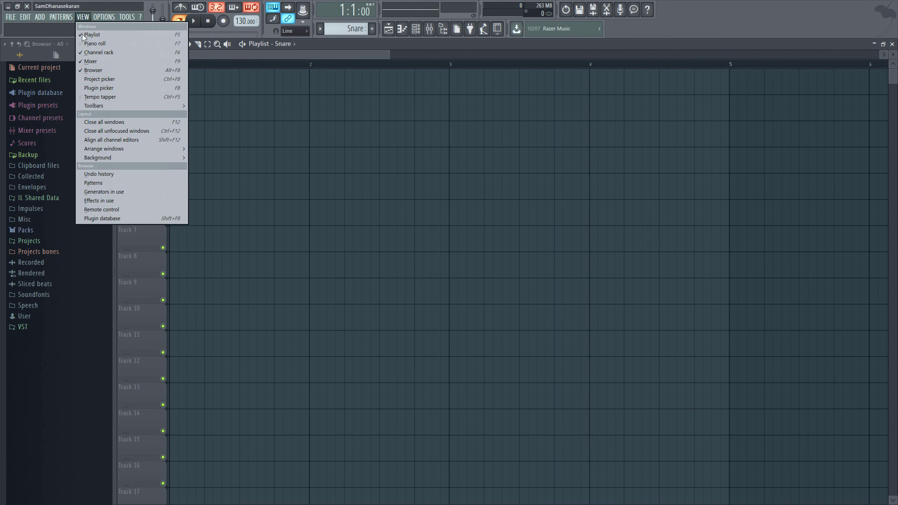
Browse the View menu's Toolbars and Arrange windows submenus, then the Tools menu
mouse_move(93, 105)
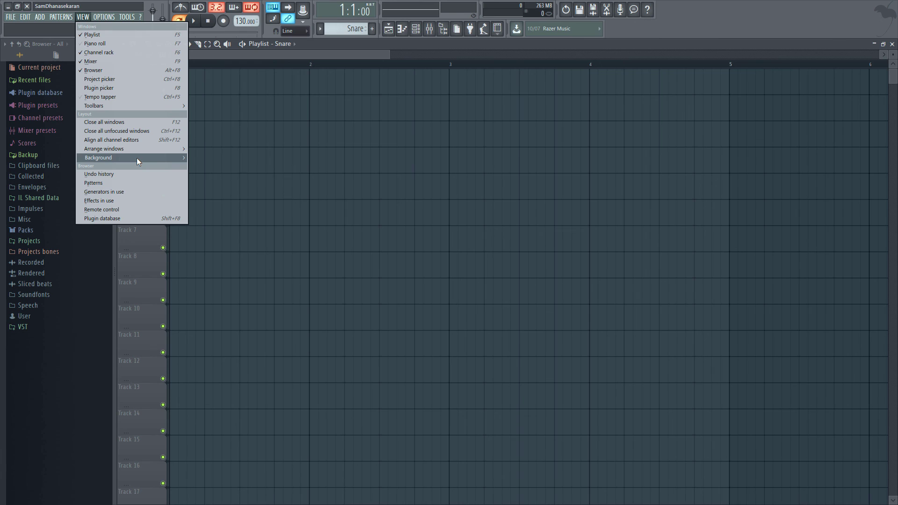
mouse_move(109, 15)
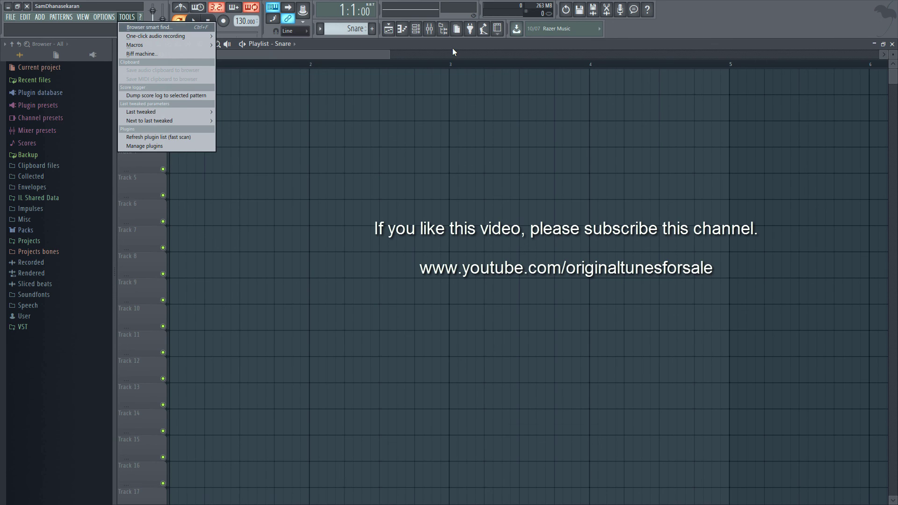
Dismiss the Tools menu so the empty Playlist with the Snare pattern at 130 BPM is visible
key("Escape")
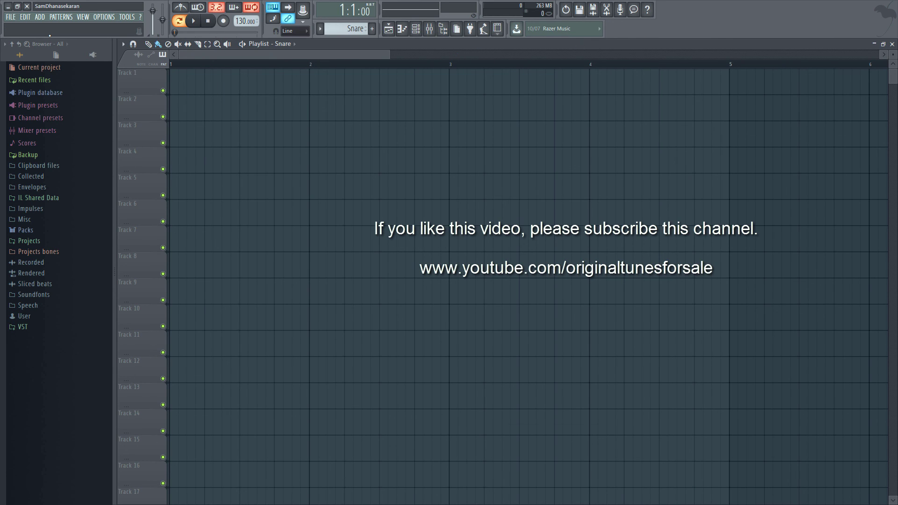